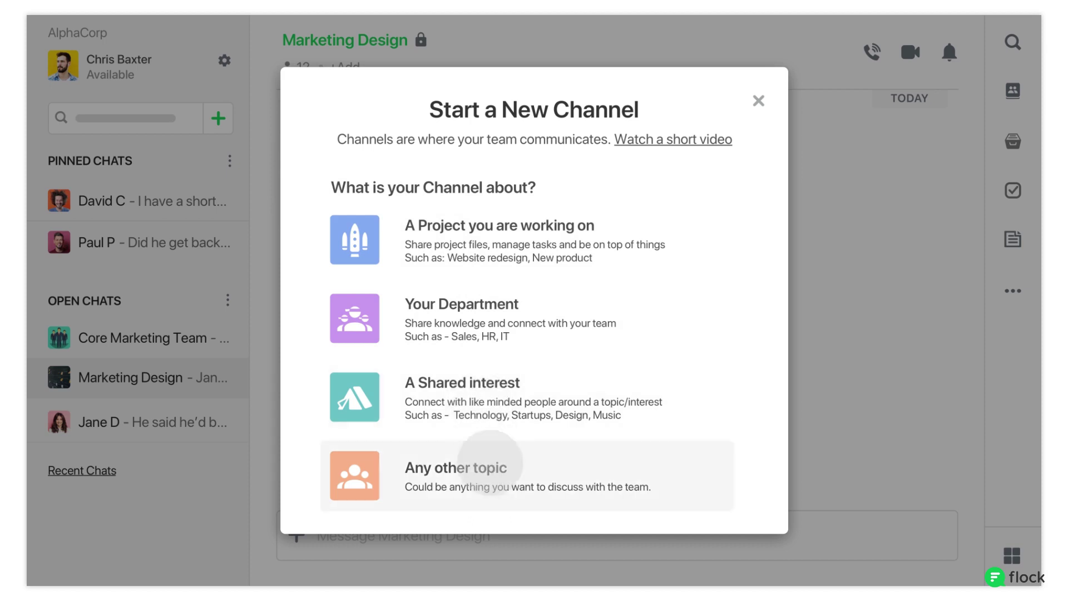
{"action": "left_click", "coordinate": [491, 468]}
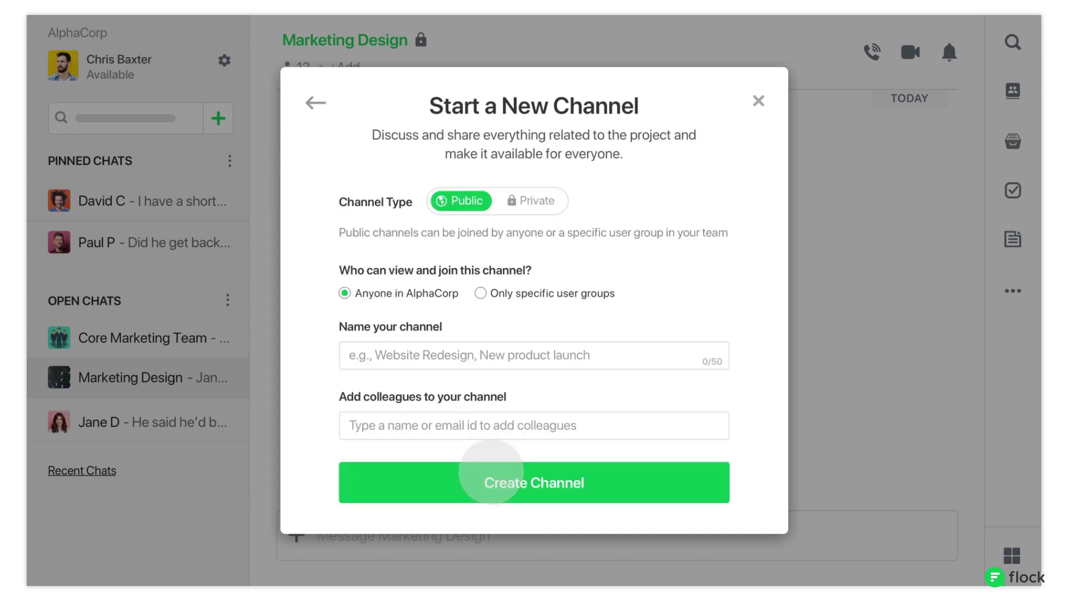
{"action": "left_click", "coordinate": [531, 200]}
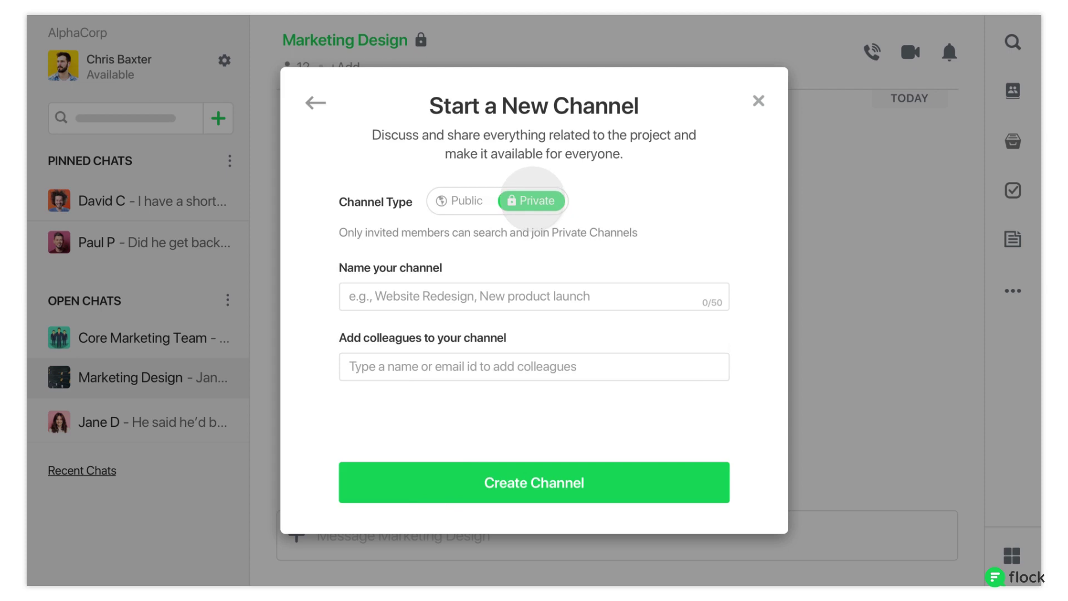
{"action": "left_click", "coordinate": [485, 296]}
{"action": "type", "text": "Facebook Ad Designs"}
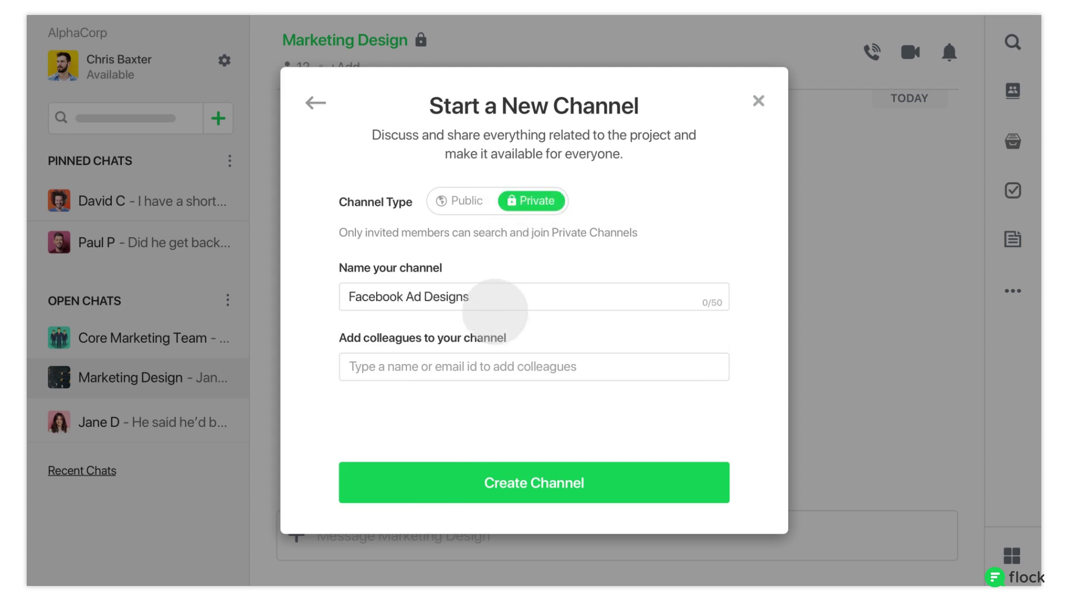
{"action": "type", "text": "am"}
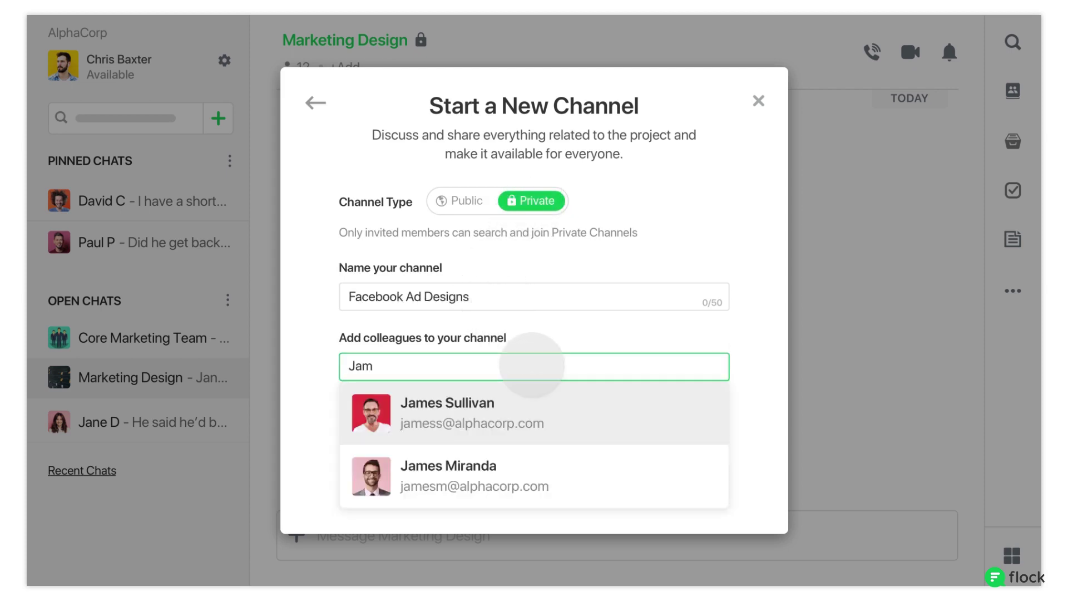
{"action": "left_click", "coordinate": [499, 403]}
{"action": "type", "text": "El"}
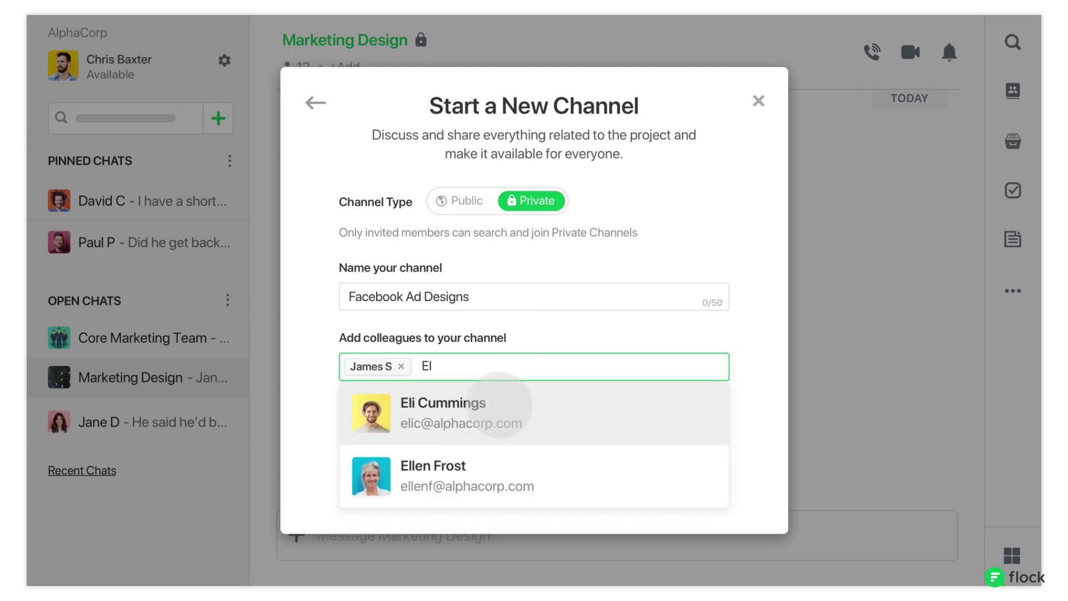
{"action": "left_click", "coordinate": [472, 463]}
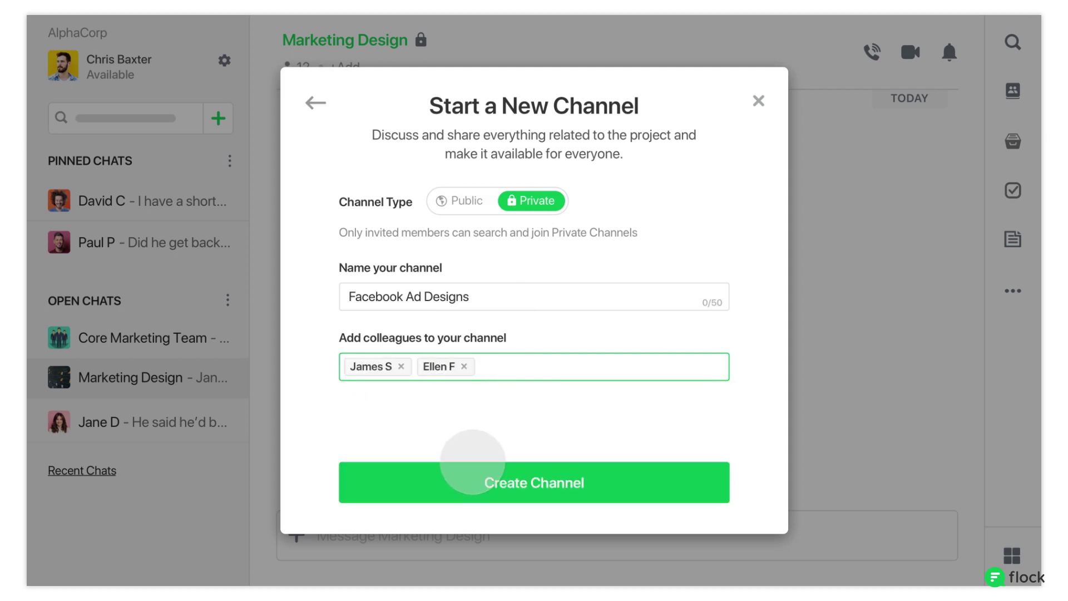
{"action": "left_click", "coordinate": [512, 478]}
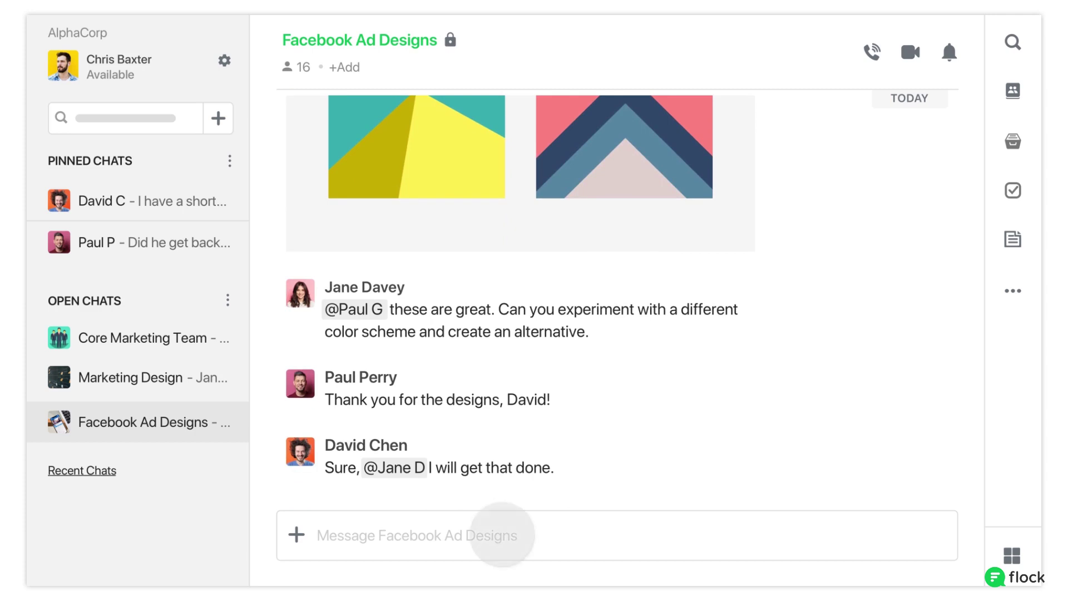
{"action": "type", "text": "@"}
{"action": "left_click", "coordinate": [442, 418]}
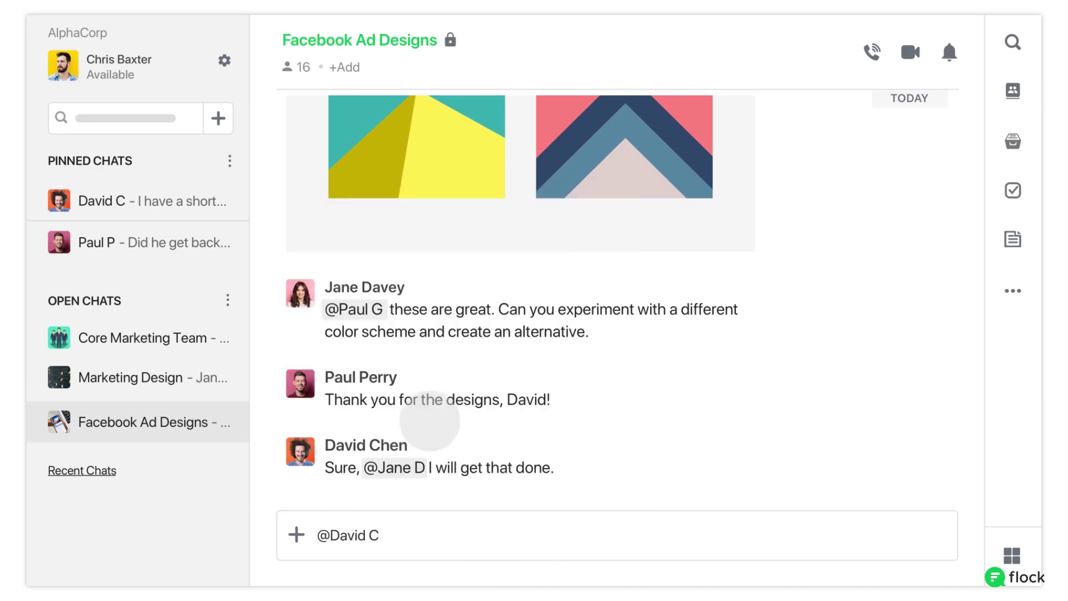
{"action": "key", "text": "Return"}
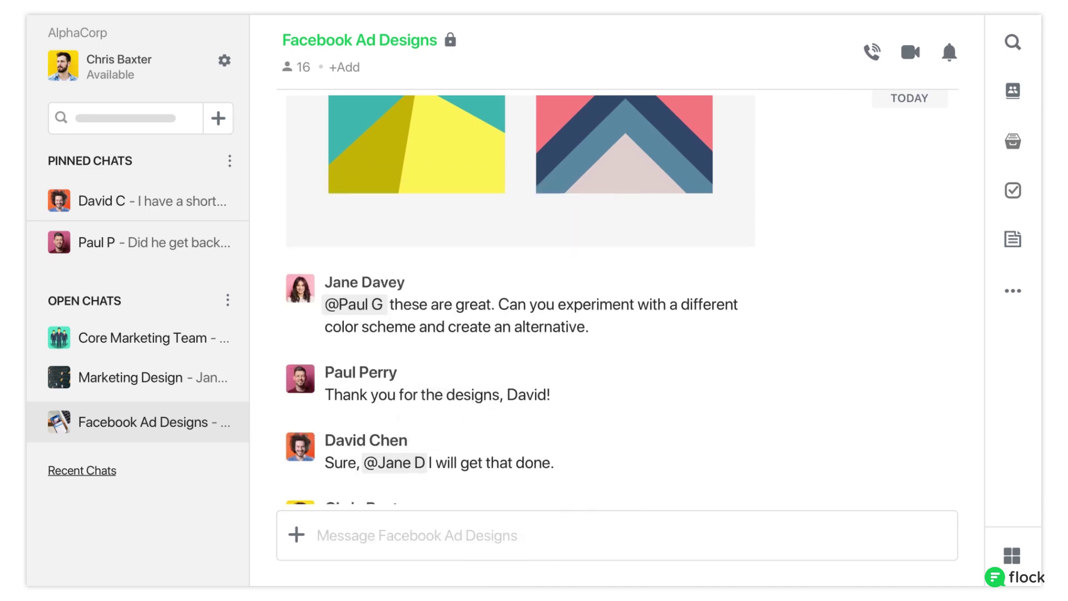